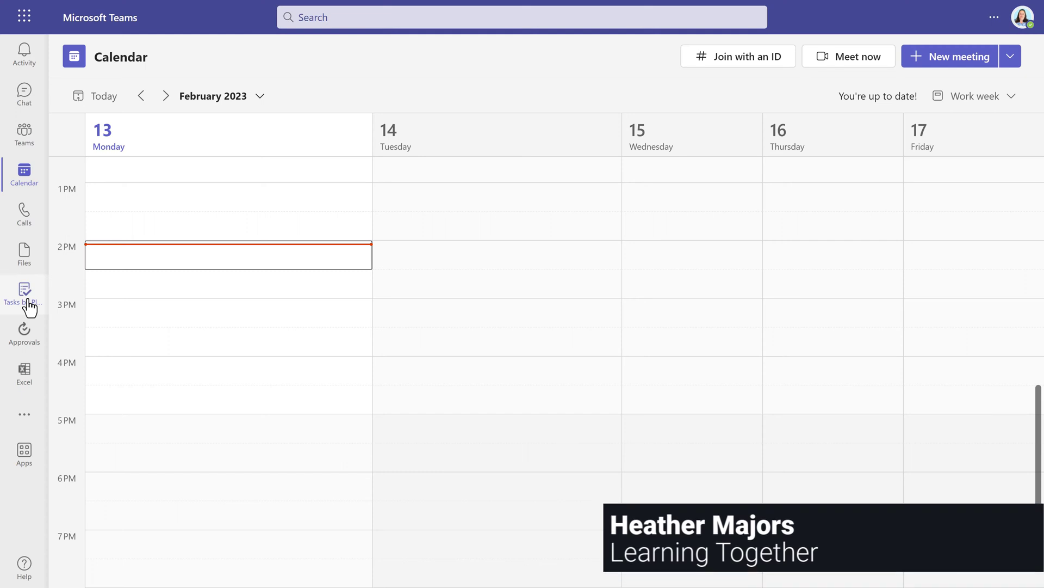
Step: Open the Same old Boring Meeting event on Tuesday, February 14, for editing
scroll(442, 308, up, 5)
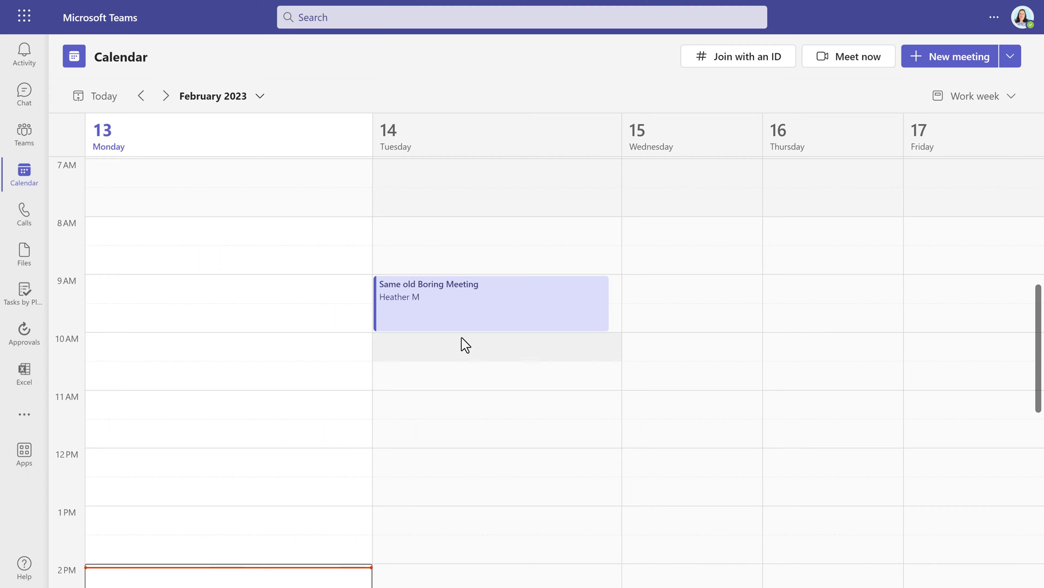
click(509, 322)
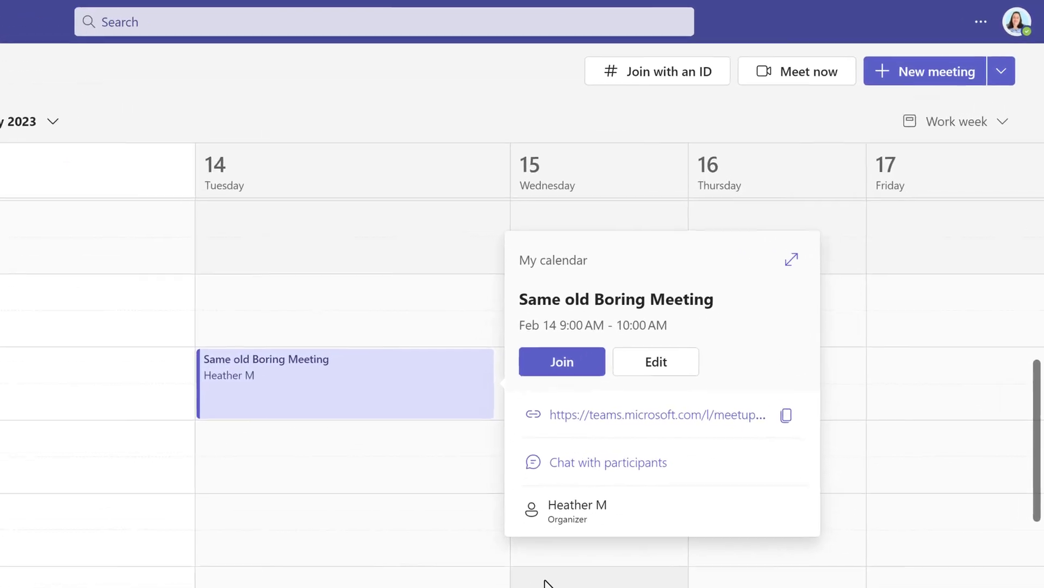
click(661, 377)
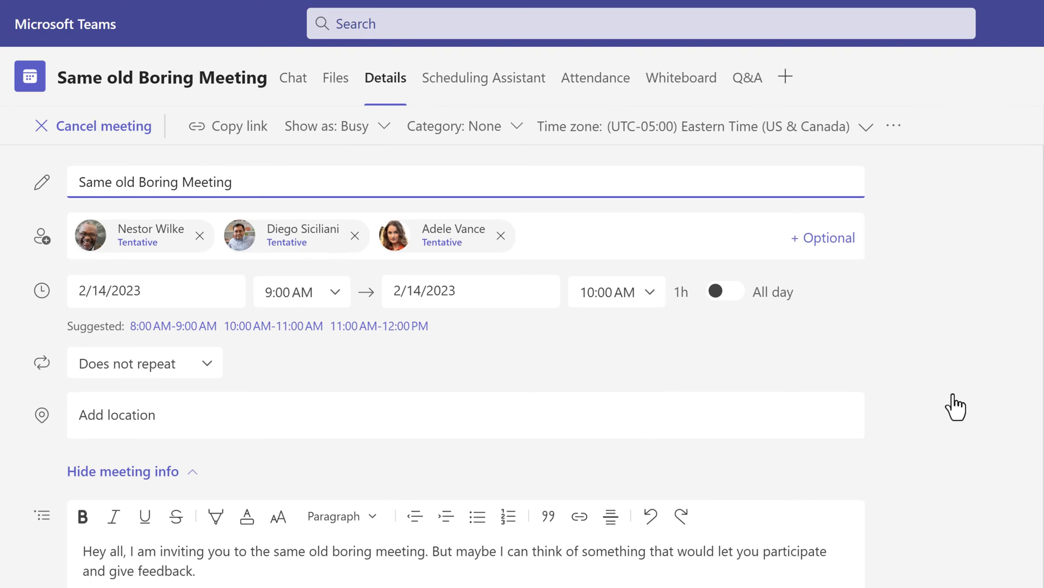
Step: Add the Polls app to the Same old Boring Meeting
click(787, 79)
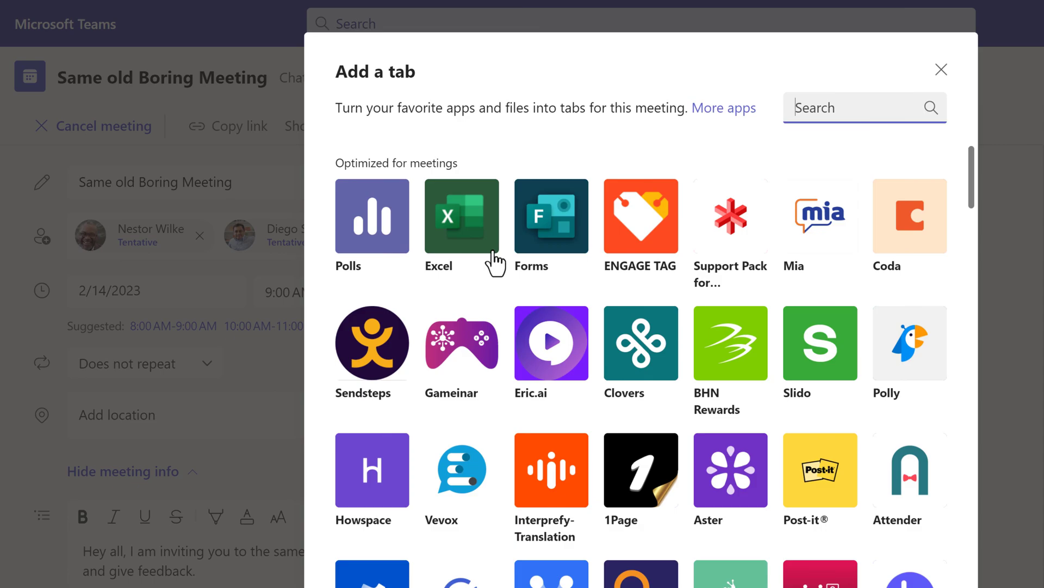
click(379, 235)
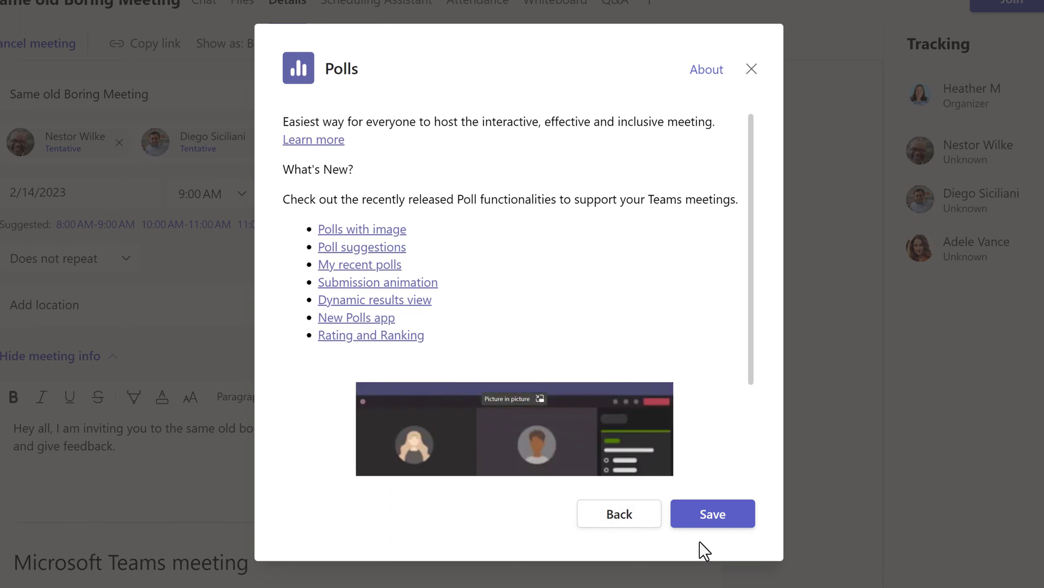
click(711, 514)
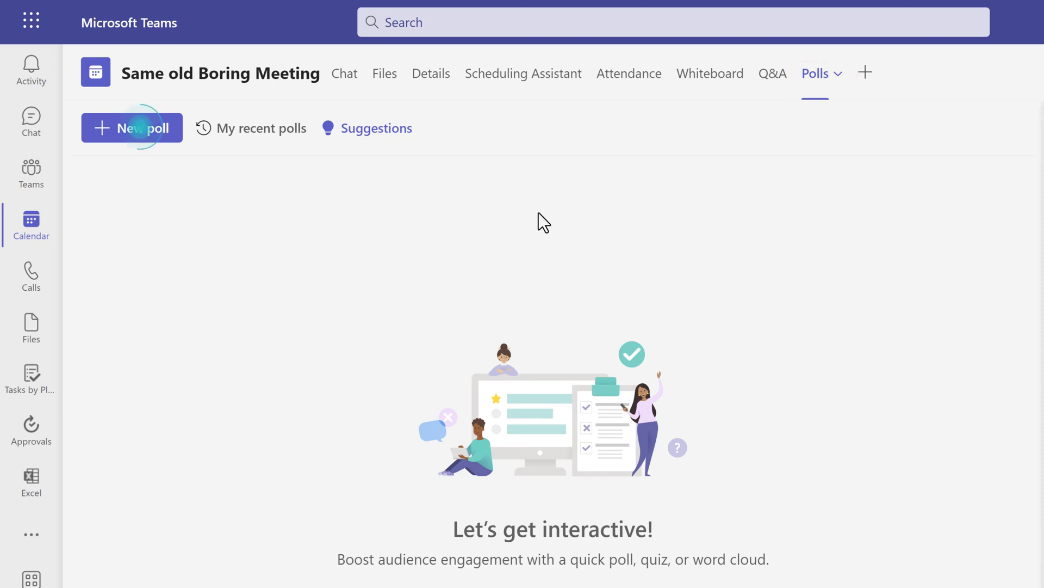
Step: Create a multiple-choice poll asking "This feature is fun" with the options Yes and No
click(128, 137)
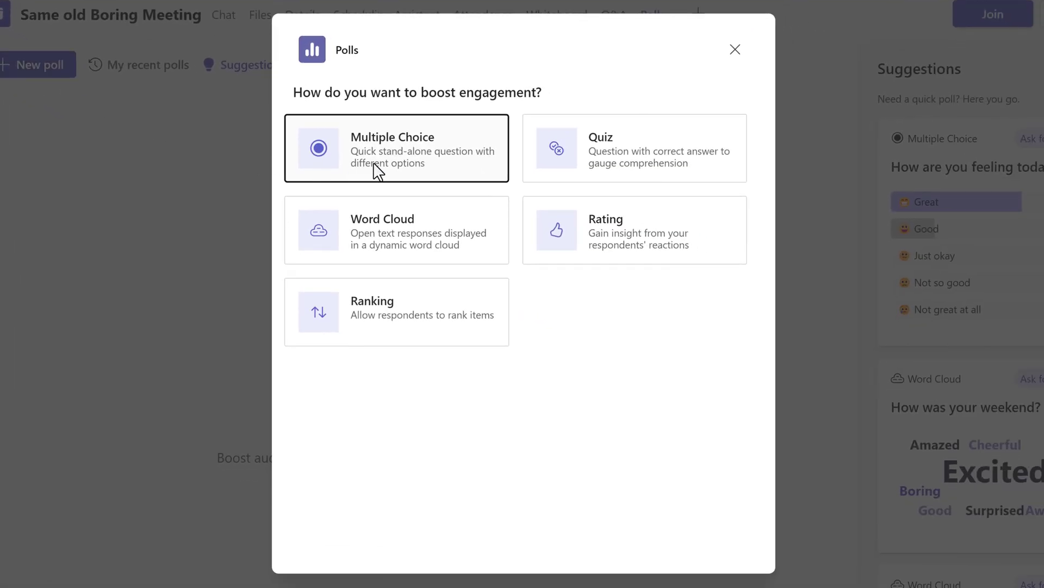
click(391, 168)
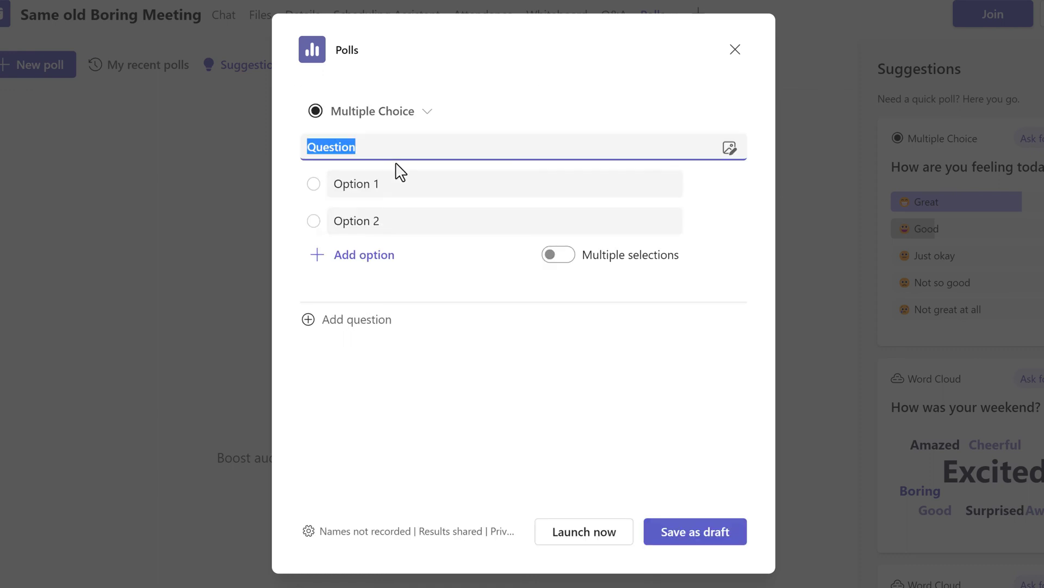
text(This feature is fu)
click(367, 190)
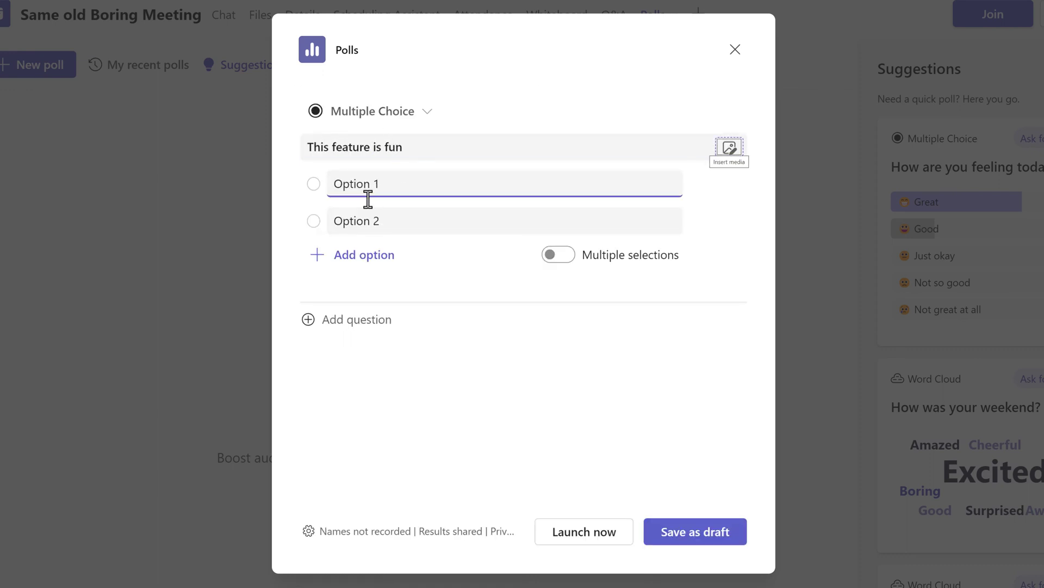
text(Yes)
key(Tab)
text(No)
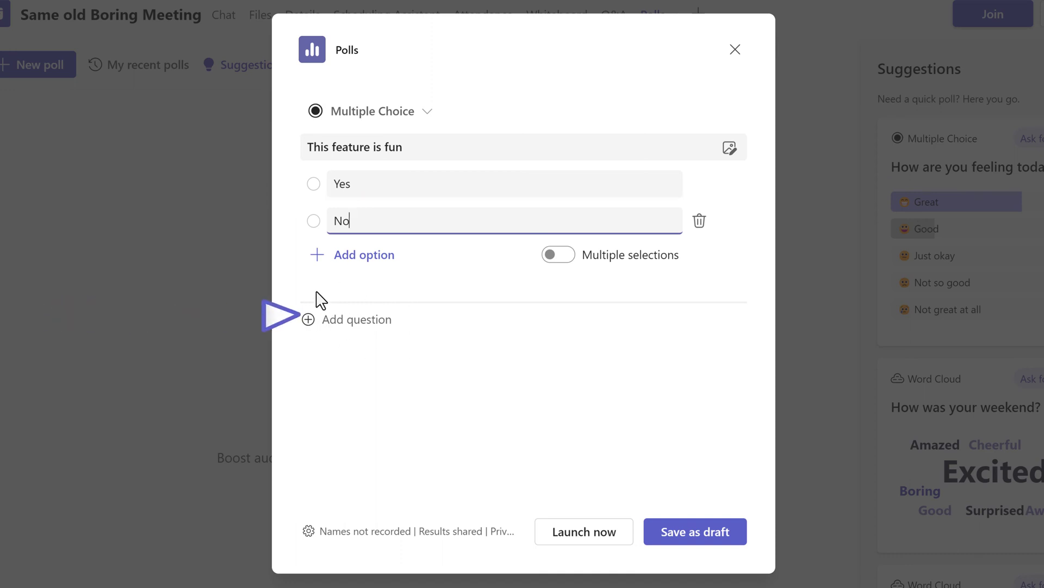
Step: Add a quiz question reading "What Trigger in Power Automate lets you set a flow for a specific time?"
click(354, 326)
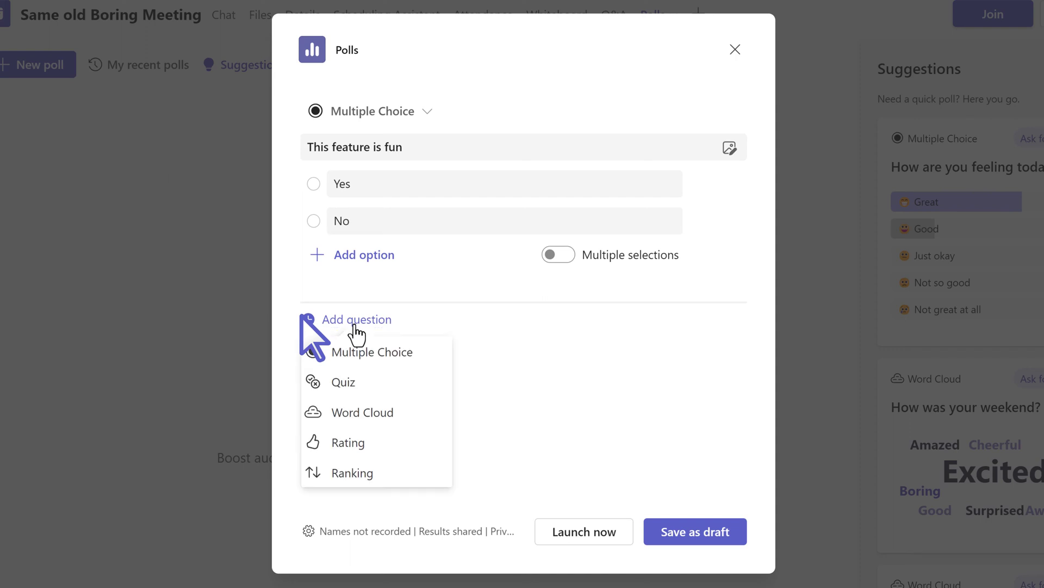
click(344, 384)
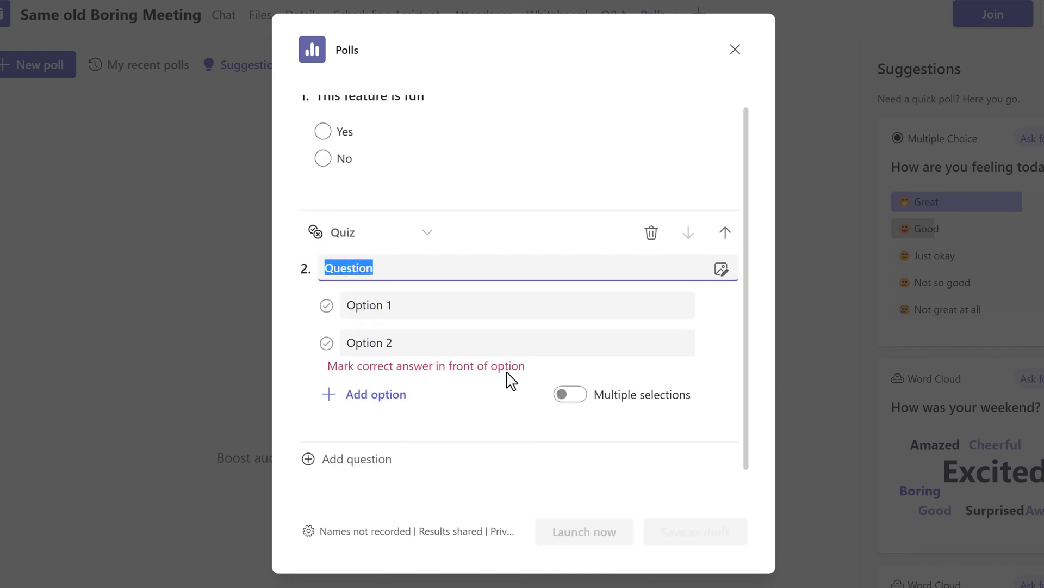
text(What Trigger in Power Automate lets you set a flow for a)
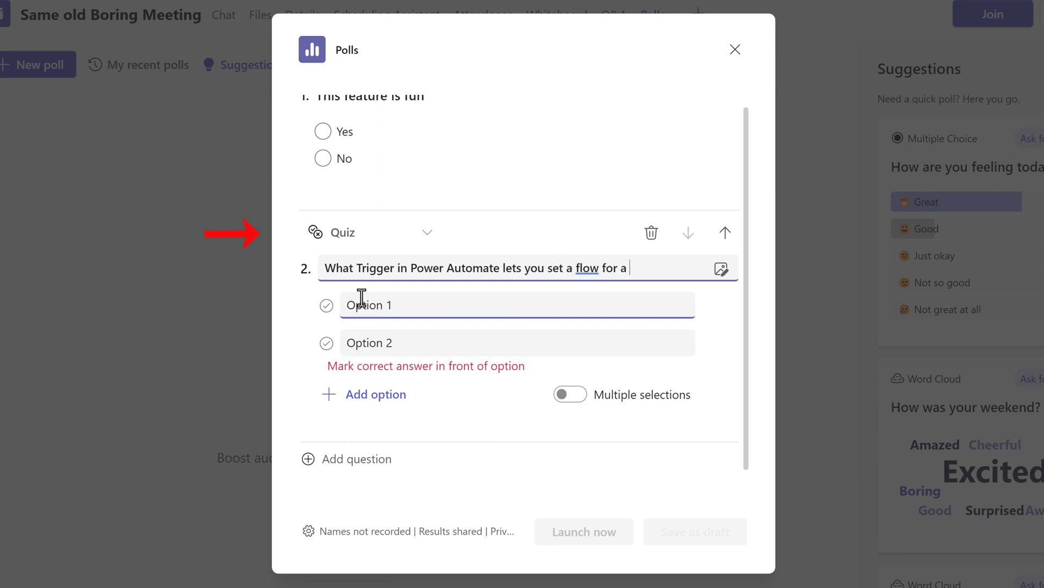
text(specific time)
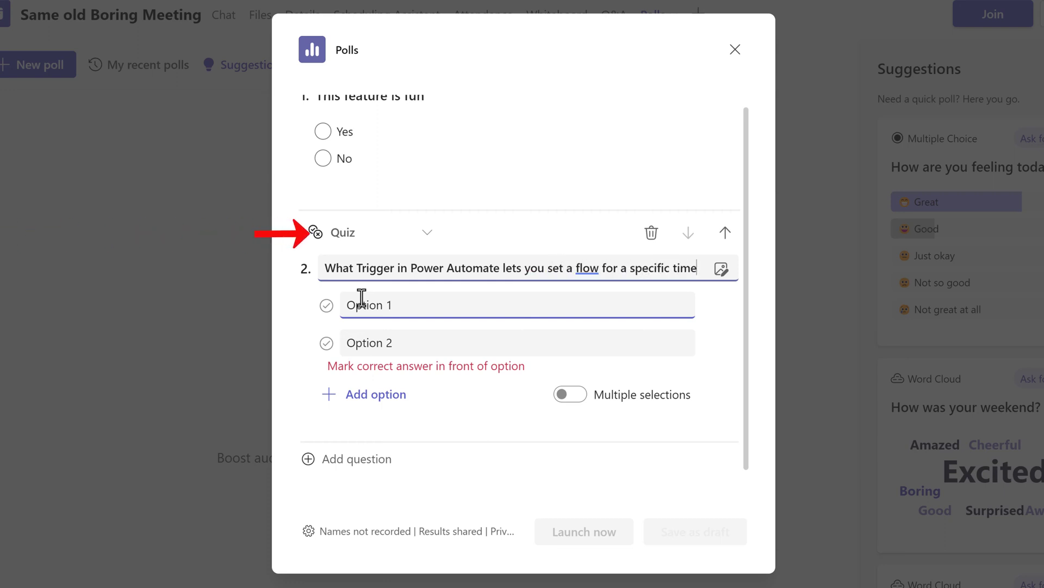
Step: Give the quiz question the options Automated, Instant and Scheduled, and mark Scheduled as the correct answer
click(364, 304)
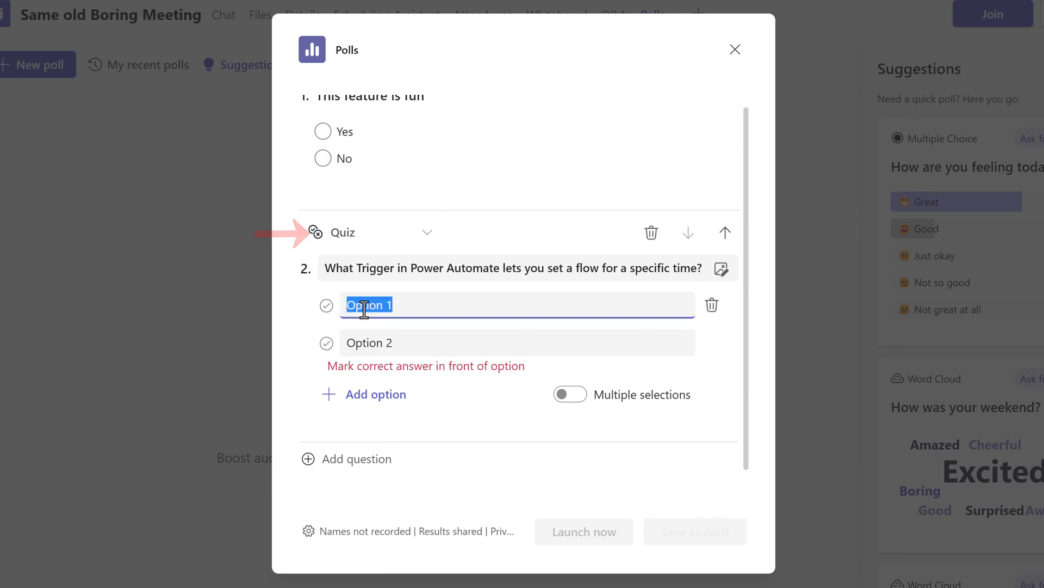
text(Automated)
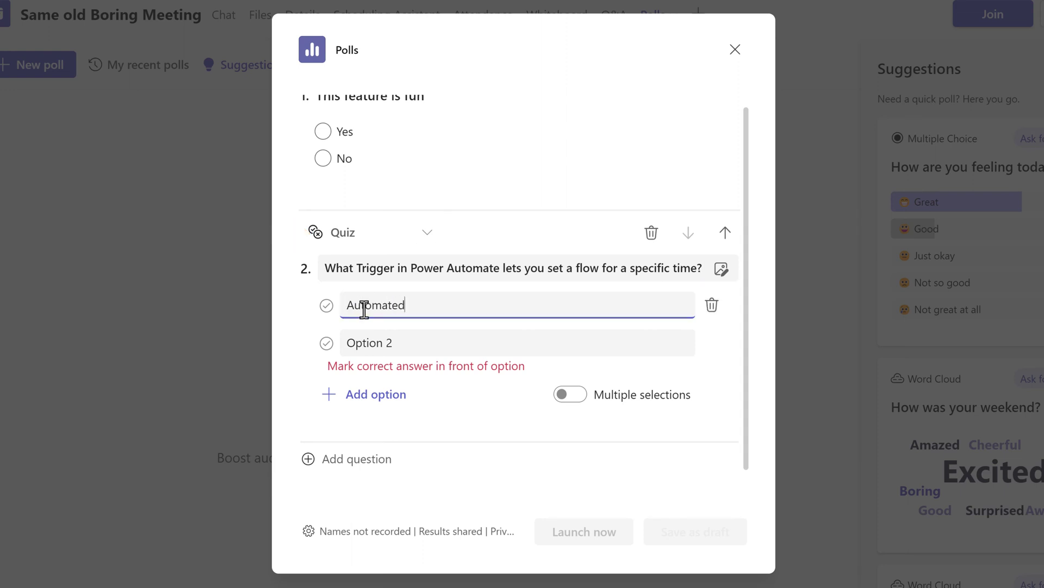
click(363, 342)
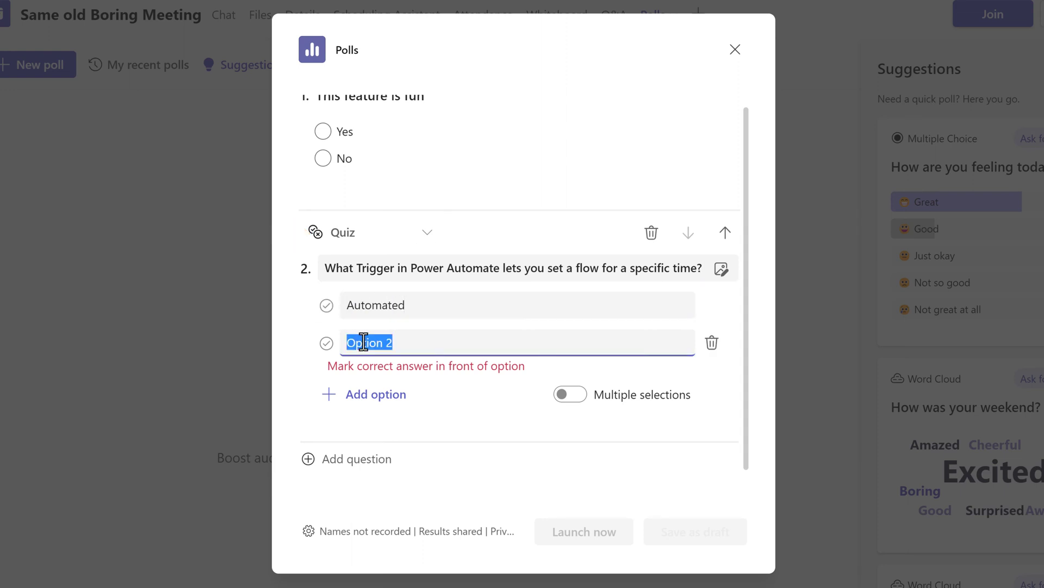
text(Instant)
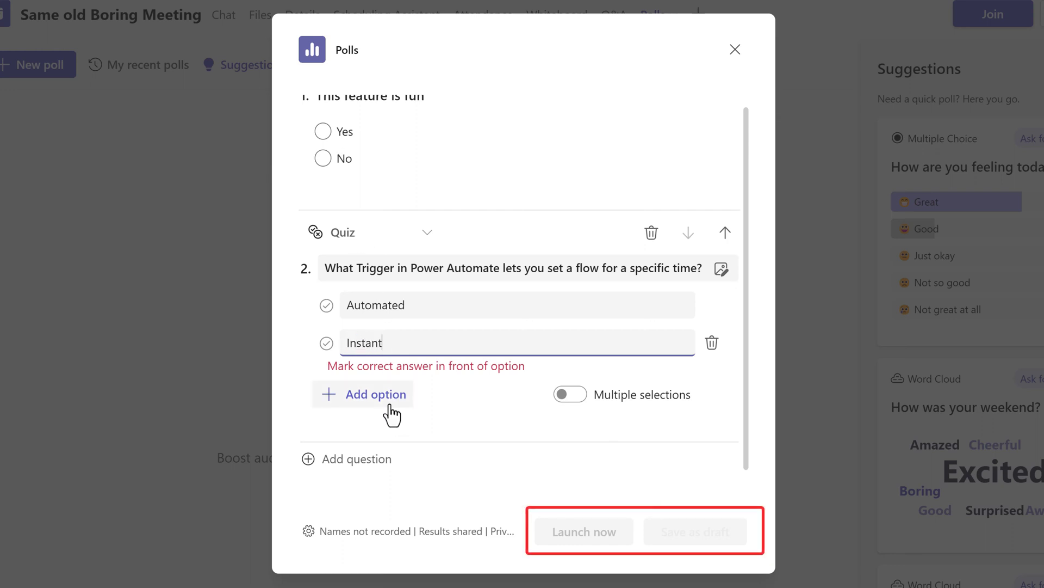
click(382, 395)
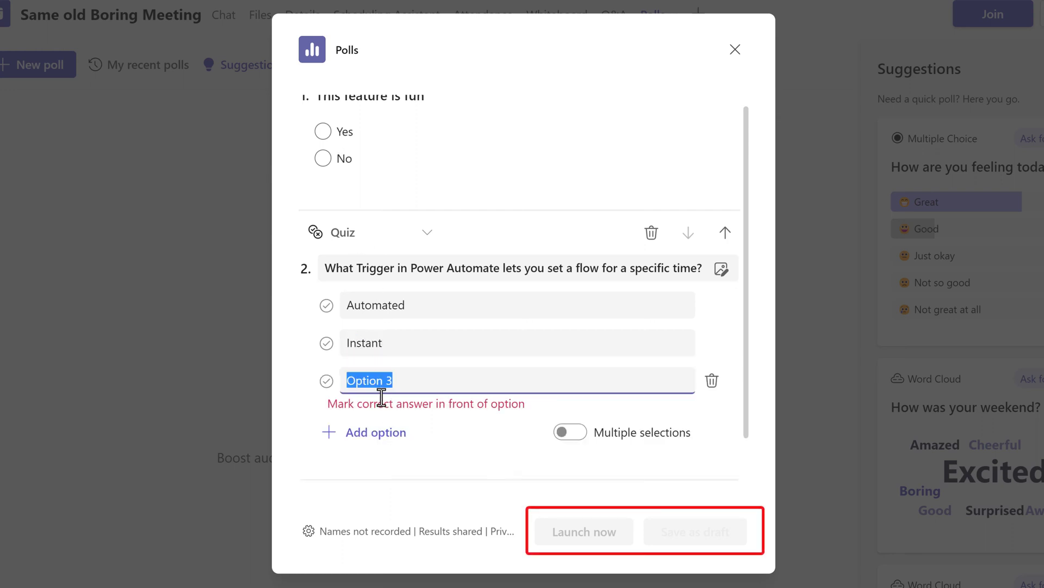
text(Schedule)
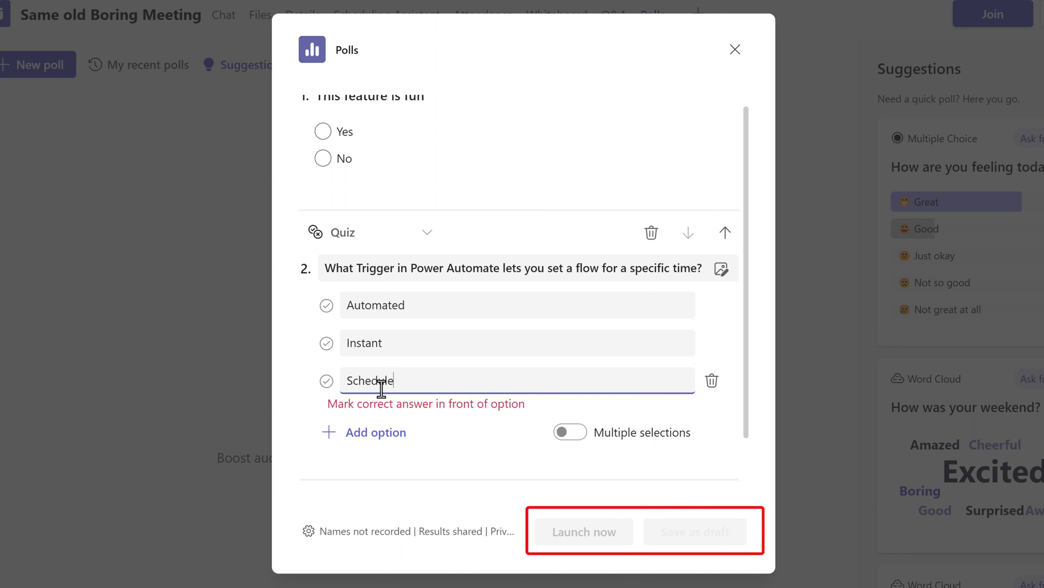
text(d)
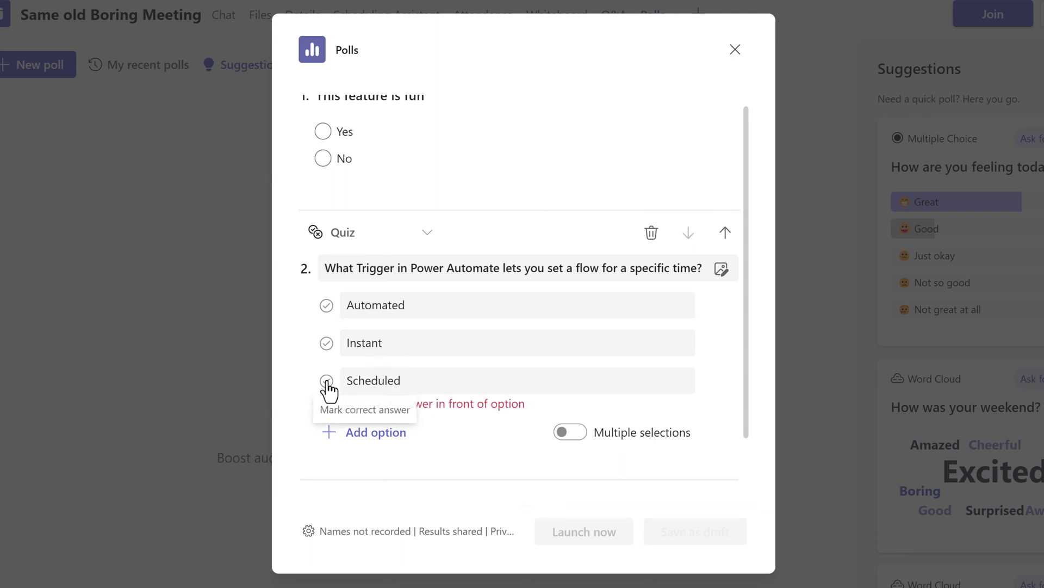
click(326, 381)
scroll(335, 414, down, 1)
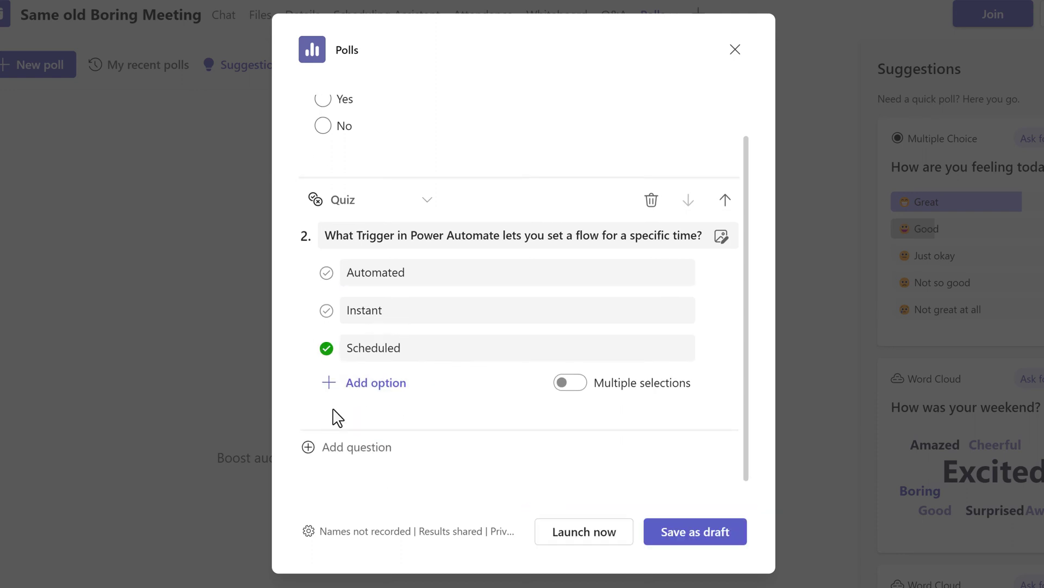
Step: Add a rating question reading "How engaging was this meeting?"
click(337, 450)
click(346, 385)
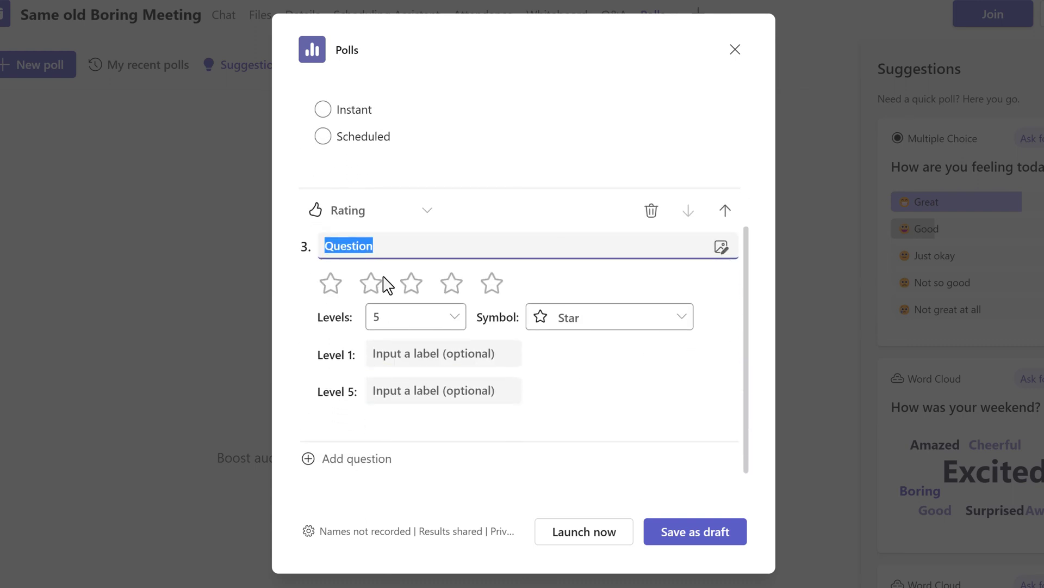
text(How engaging was this me)
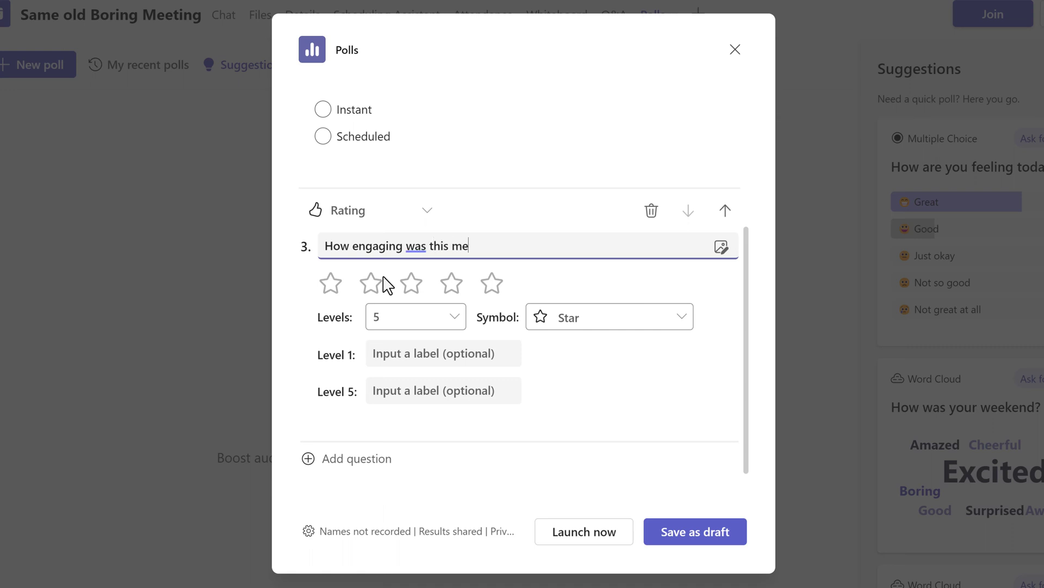
text(?)
key(Tab)
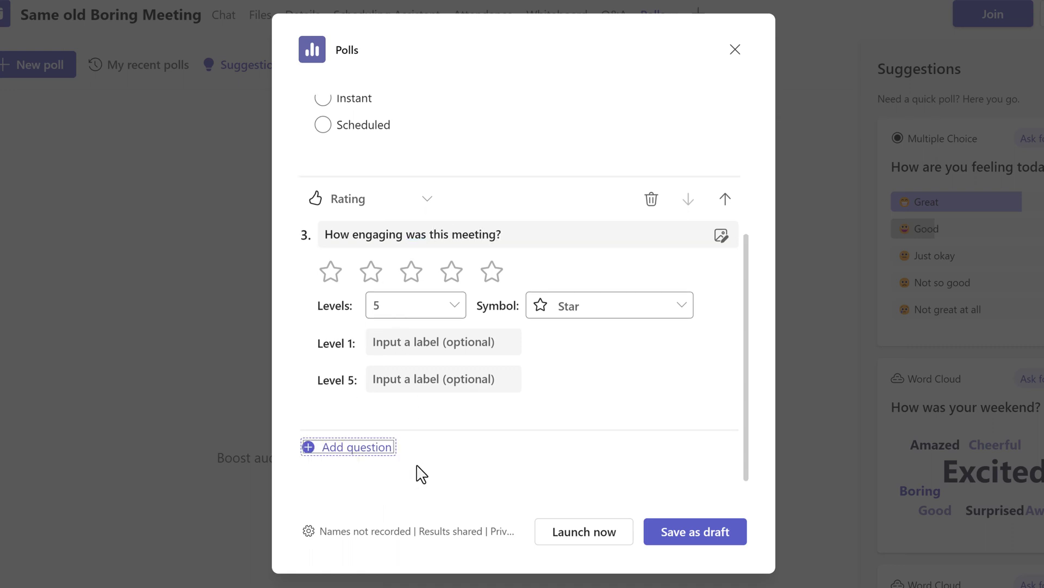
Step: Save the three-question poll as a draft
click(665, 543)
click(572, 546)
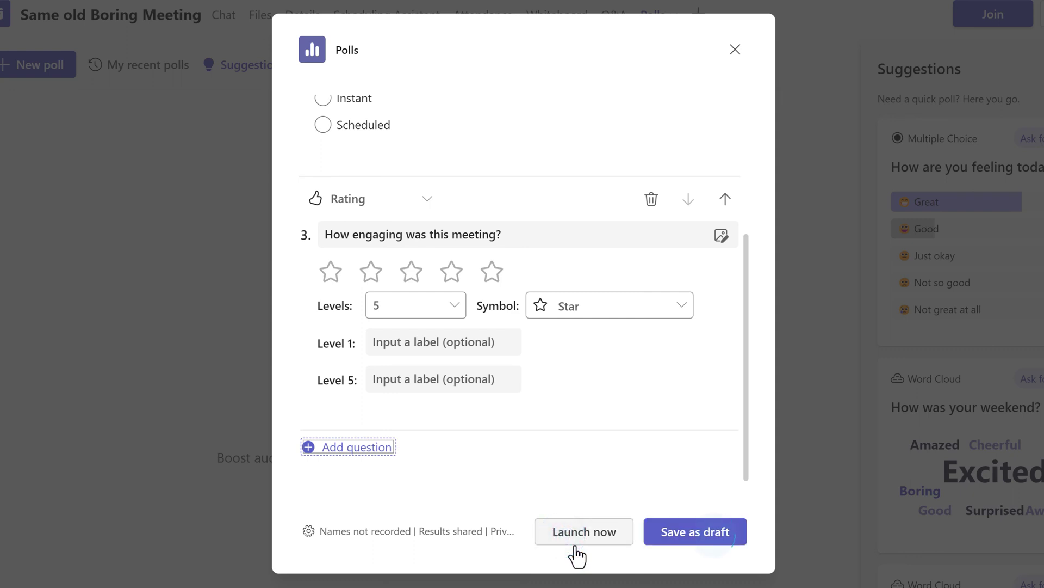
click(686, 536)
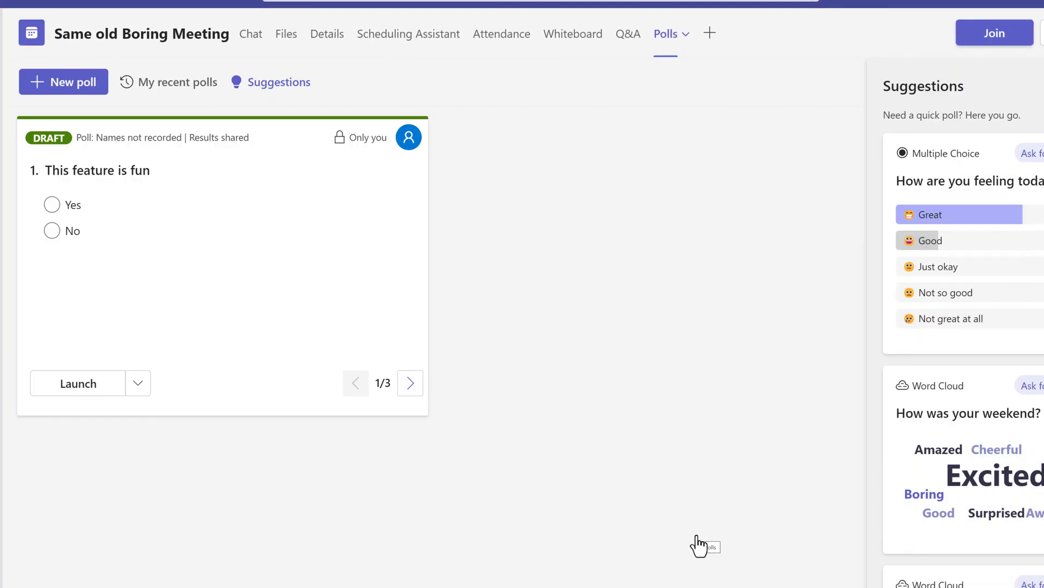
Step: Join the Same old Boring Meeting with computer audio and the camera off
click(989, 41)
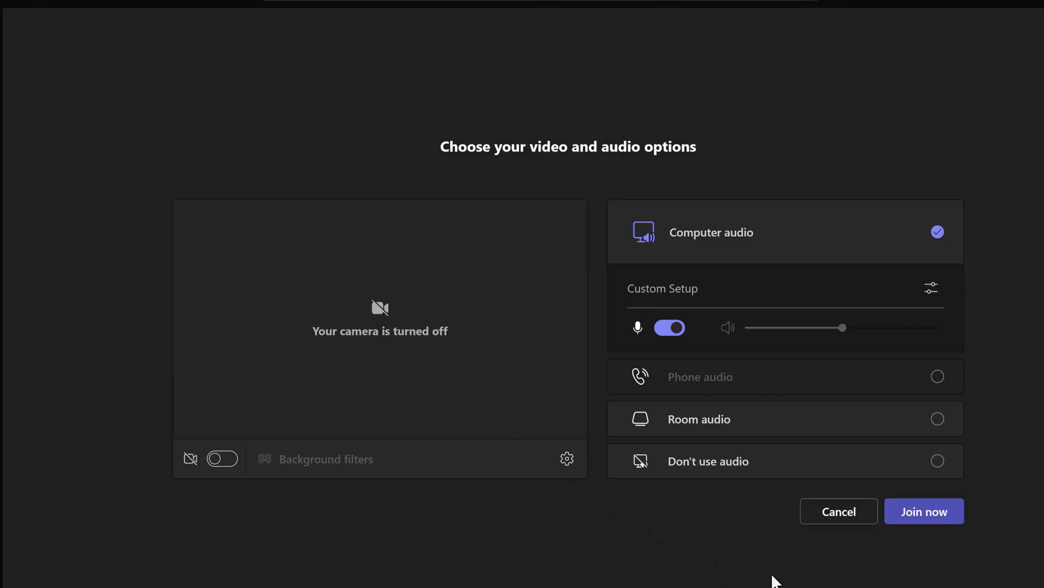
click(908, 517)
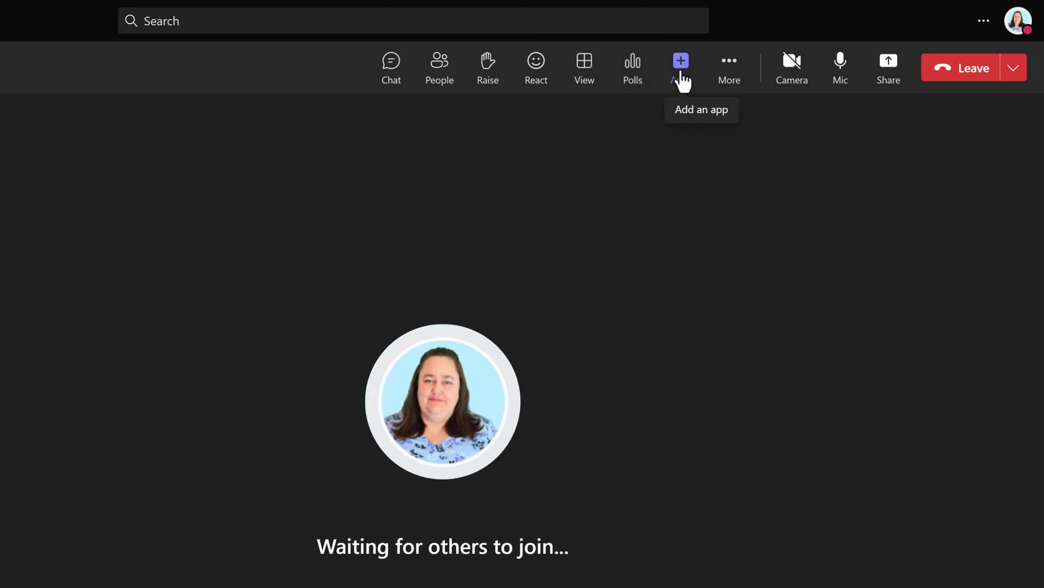
Step: Look for Polls among the apps that can be added during the meeting
click(681, 63)
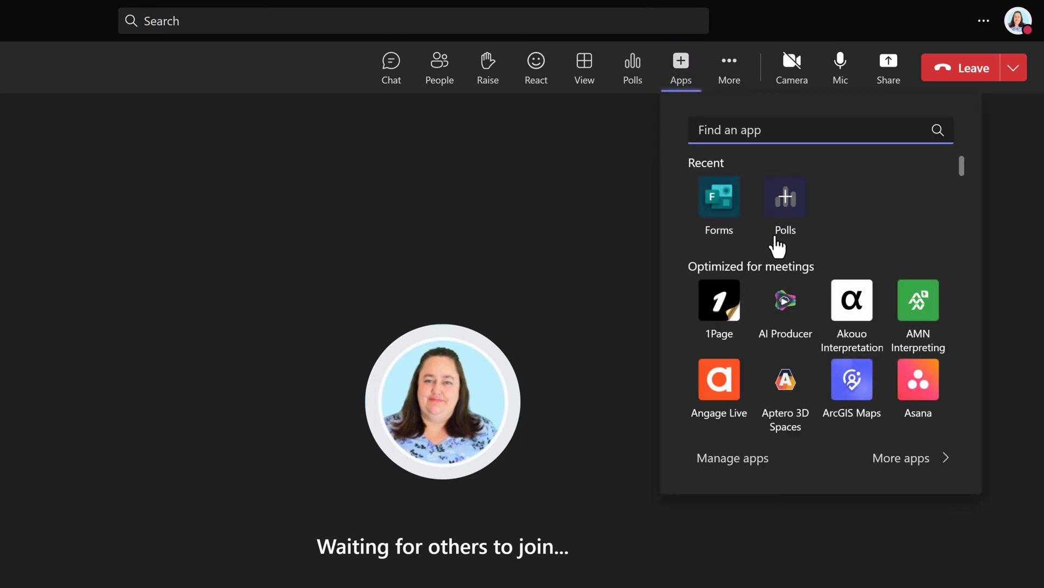
click(791, 236)
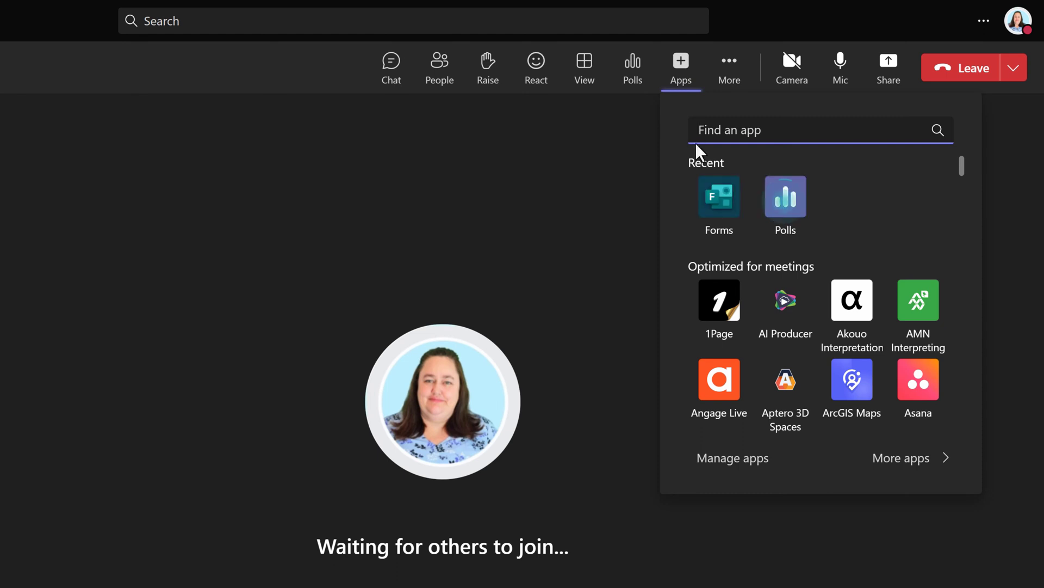
click(654, 90)
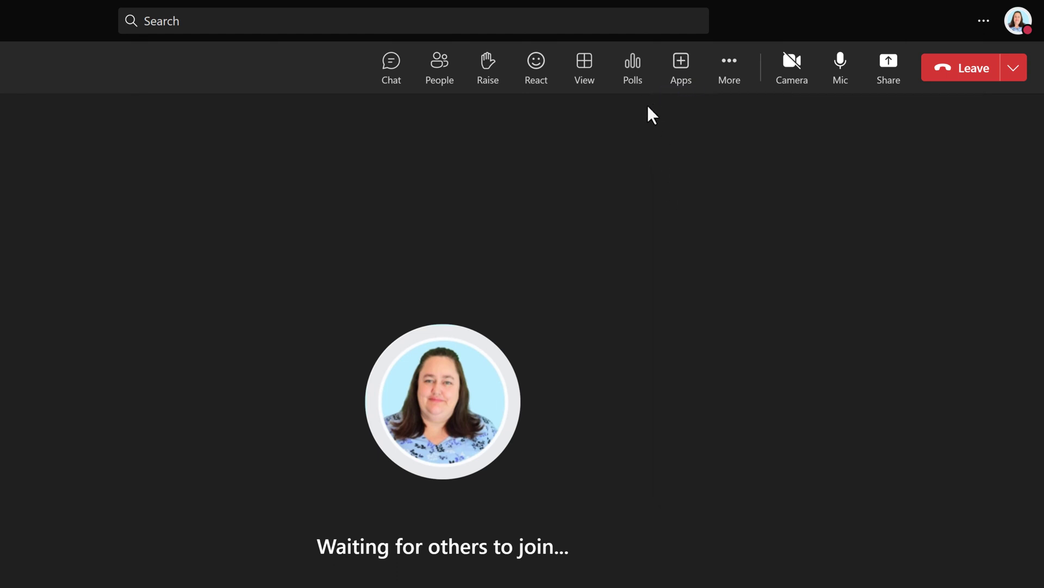
Step: Open Polls in the meeting and check the additional actions available for the draft poll
click(633, 65)
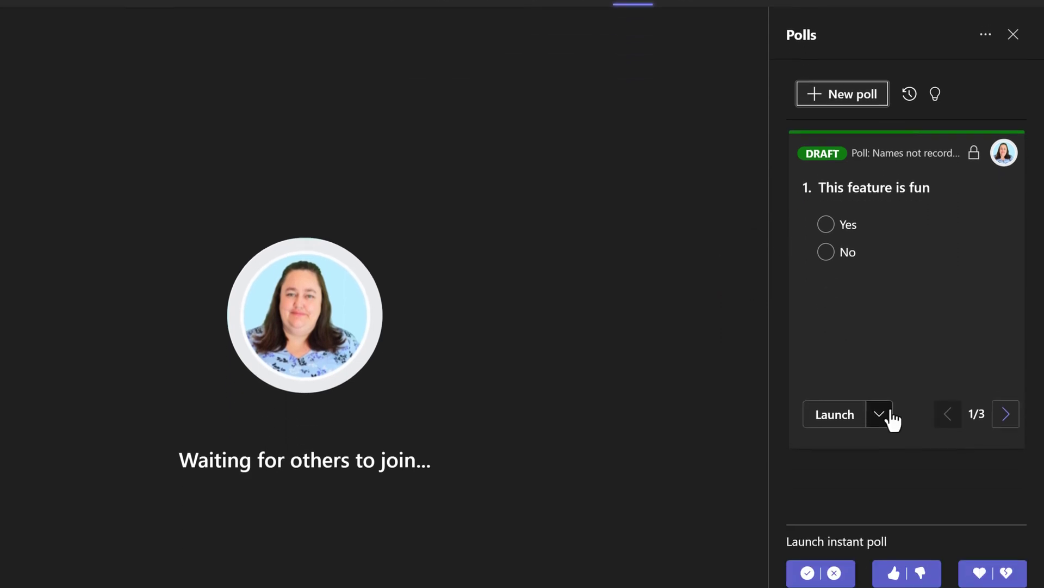
click(881, 415)
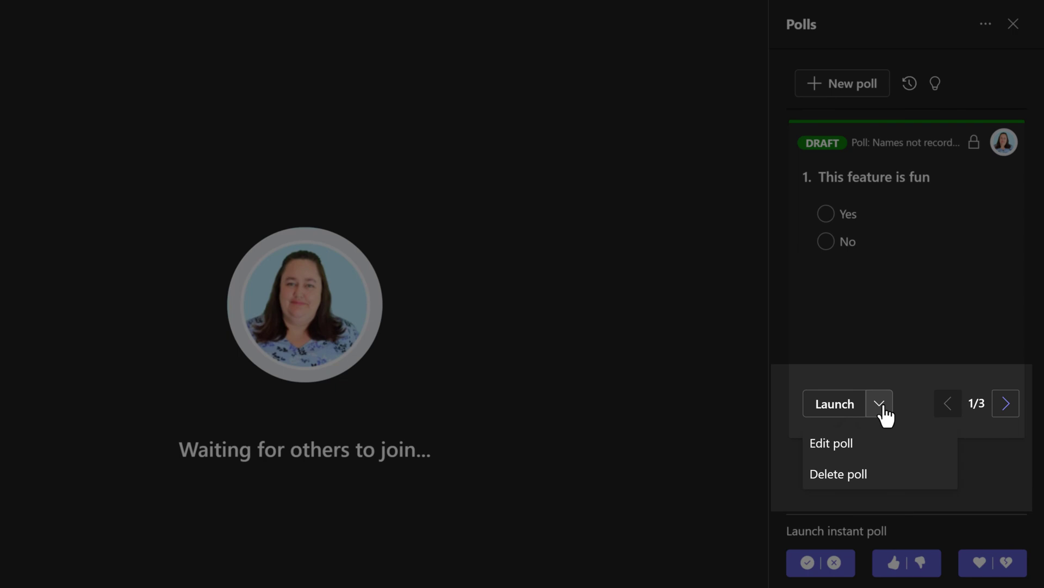
click(882, 415)
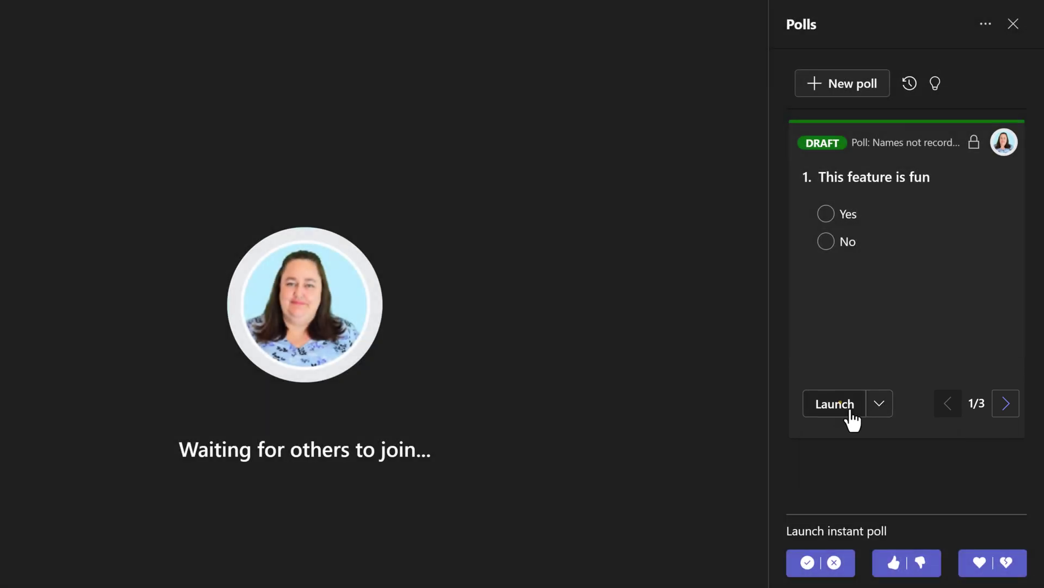
Step: Launch the draft poll in the meeting and answer Yes to the question "This feature is fun"
click(853, 418)
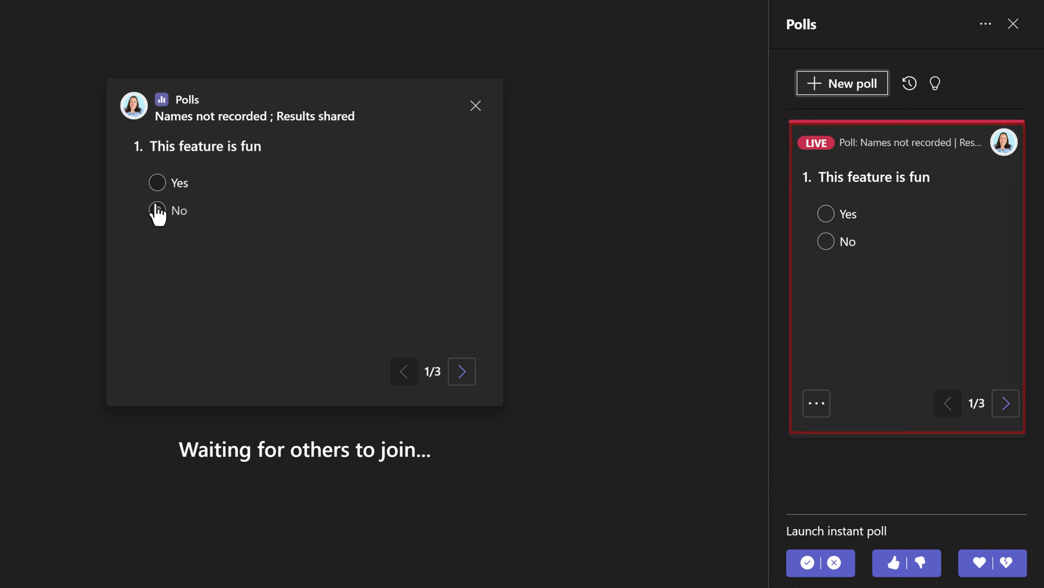
click(216, 225)
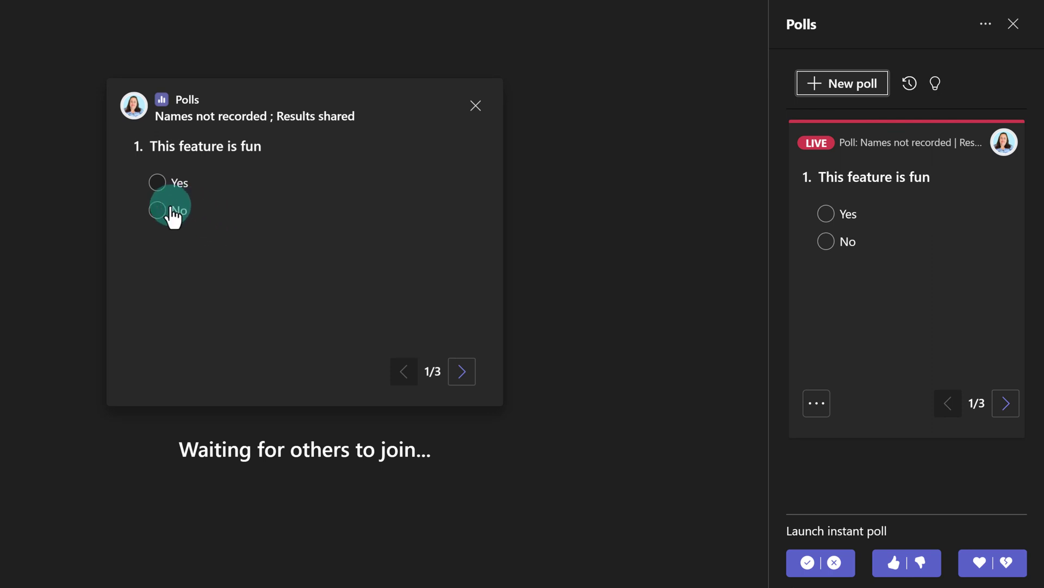
click(158, 185)
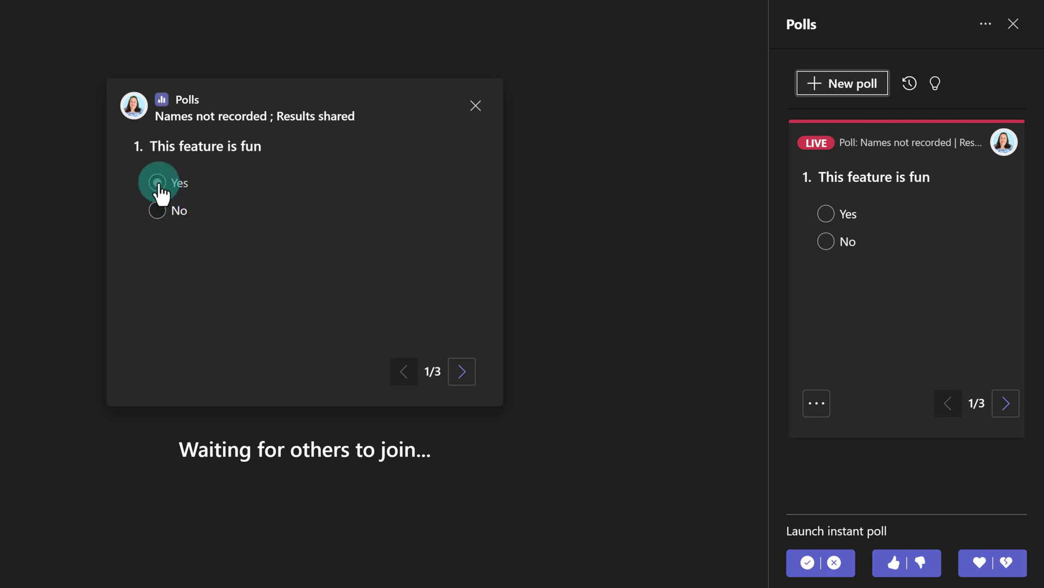
Step: Answer Scheduled to the Power Automate trigger question and move on to the third question
click(462, 372)
click(174, 267)
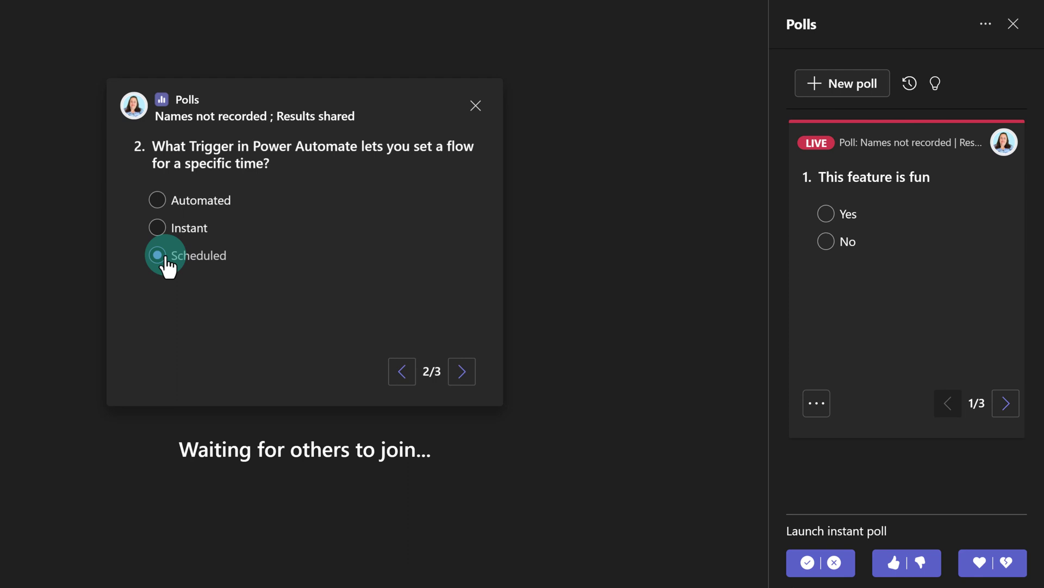
click(457, 381)
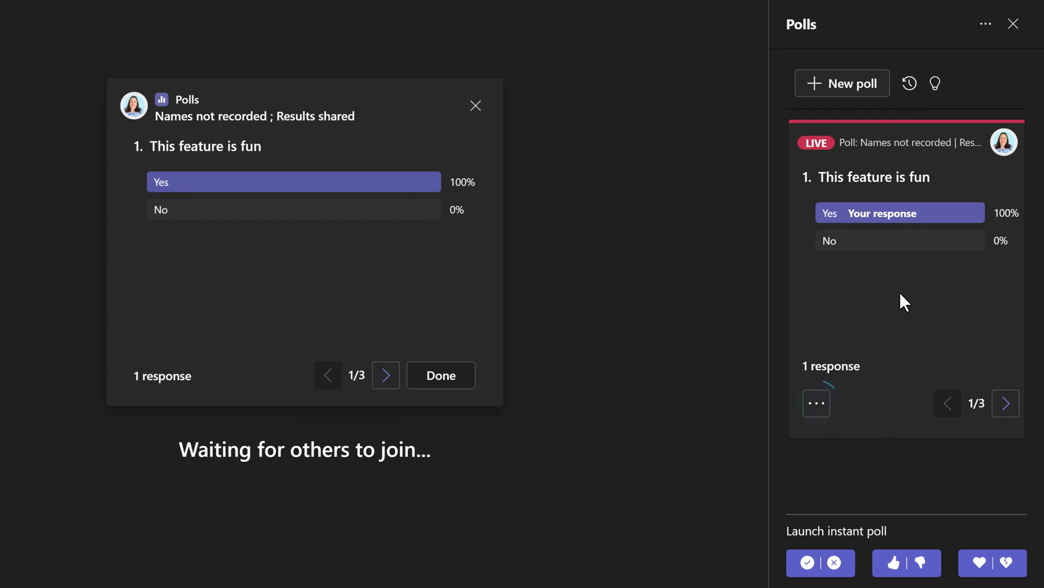
Step: Check which additional actions are available for the live poll, such as response details and exporting results
click(817, 404)
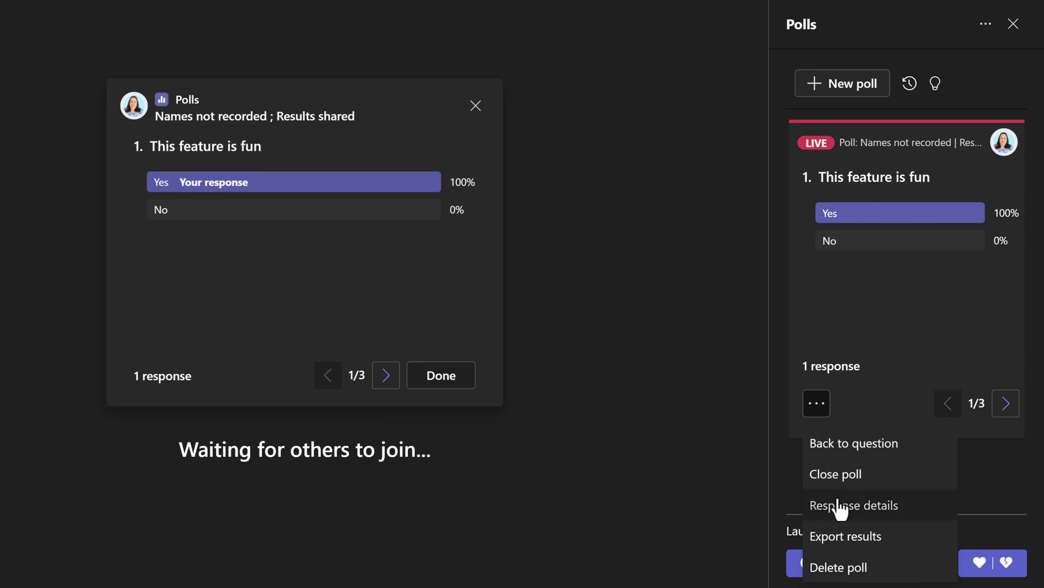
click(858, 341)
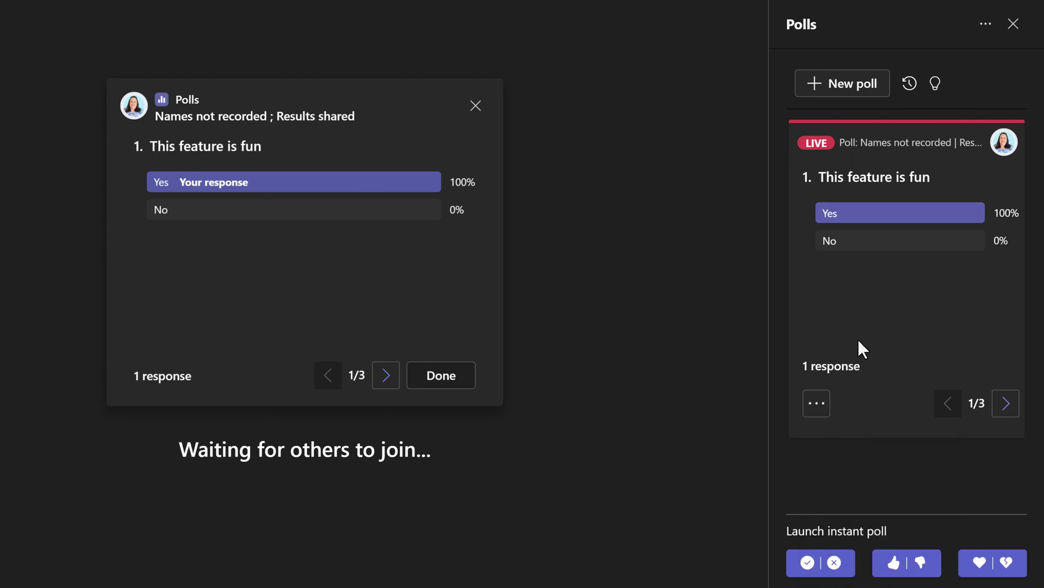